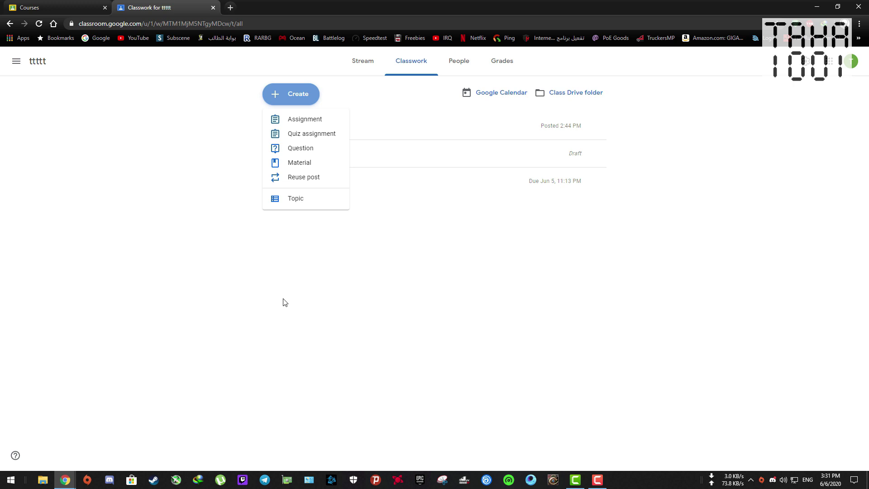
Create a new quiz assignment in the class and title it "Questions".
click(306, 96)
click(306, 96)
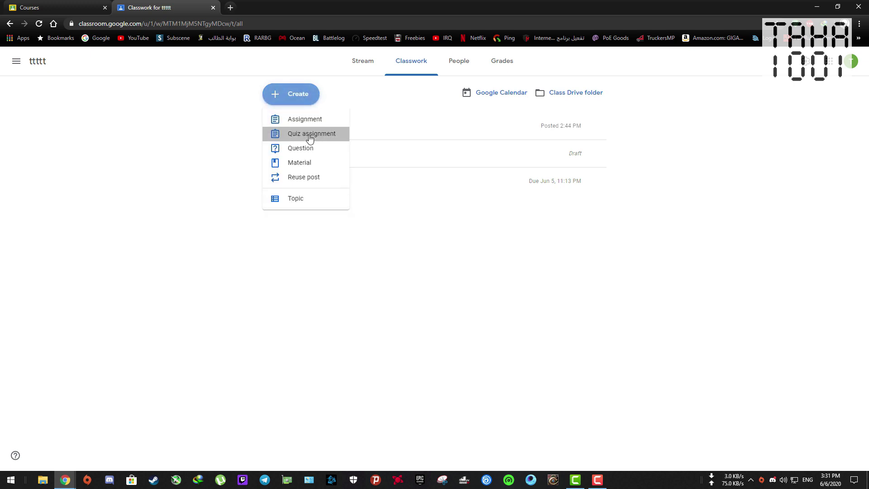
click(309, 135)
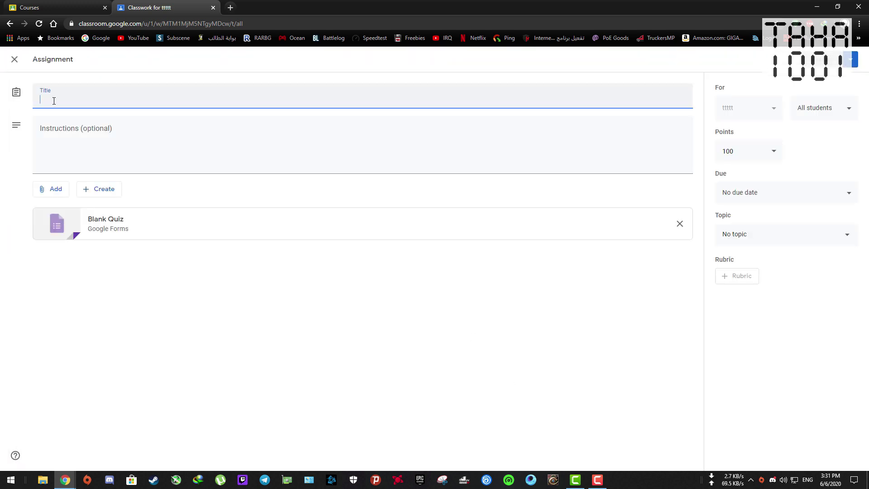
text(Q)
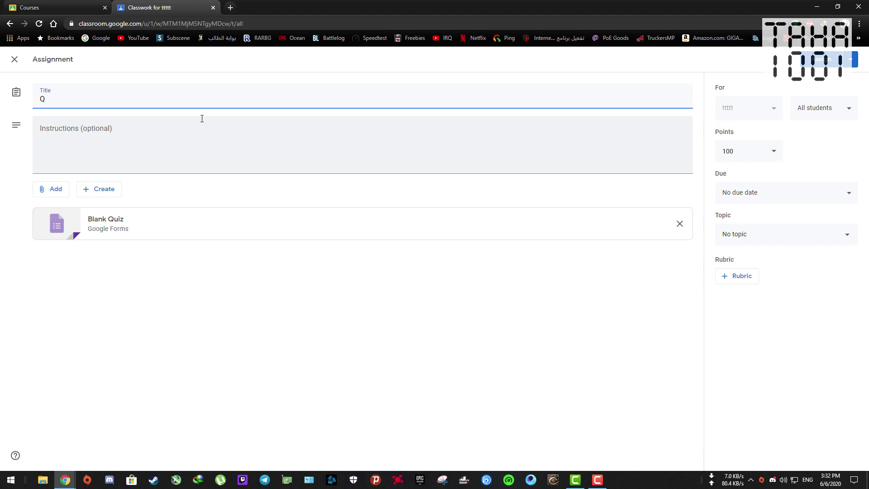
text(uestions)
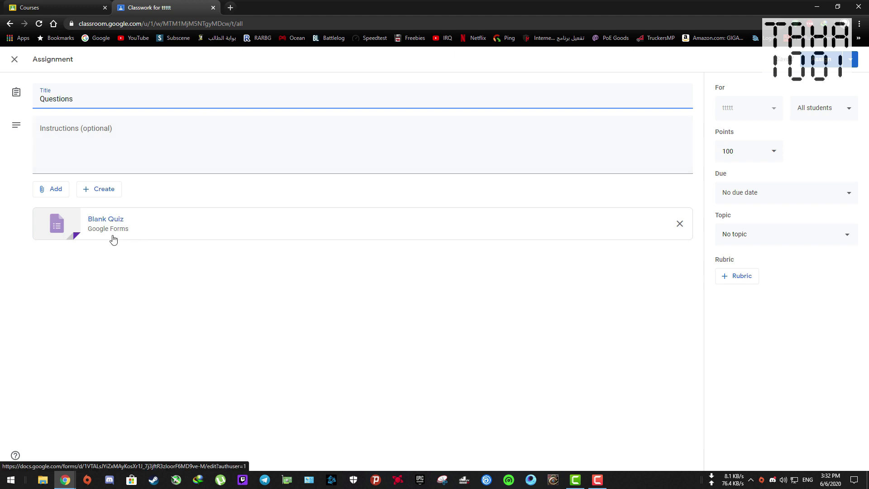
Open the attached Blank Quiz form and set its title to "سوال".
click(69, 231)
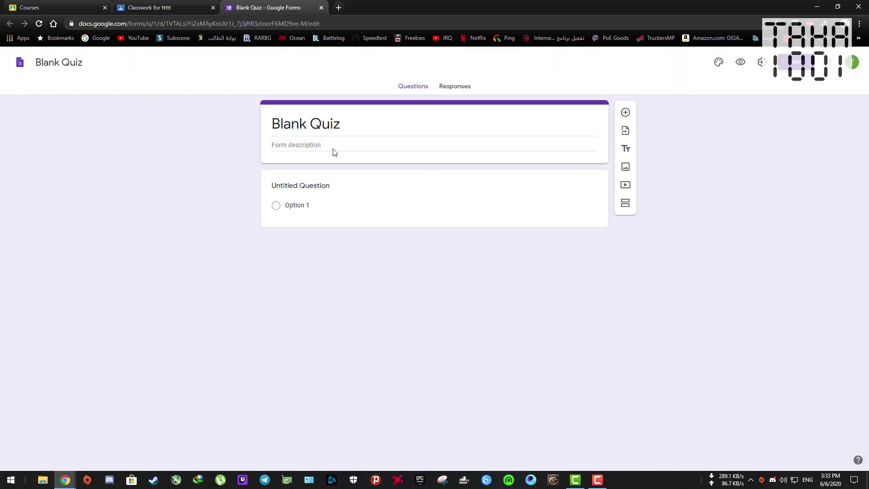
click(342, 125)
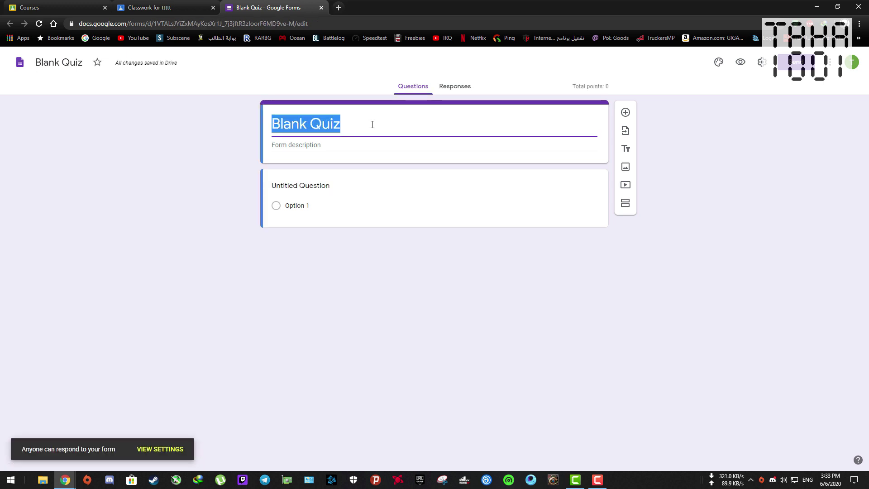
key(alt+shift)
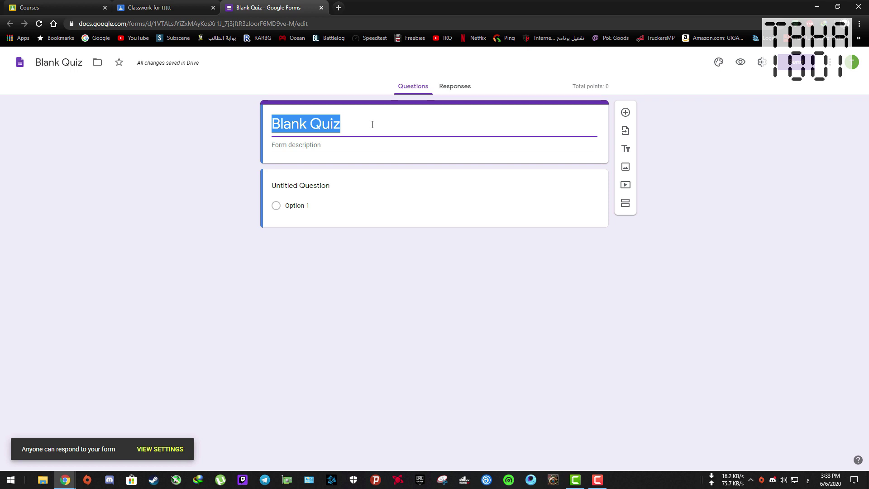
text(سوال)
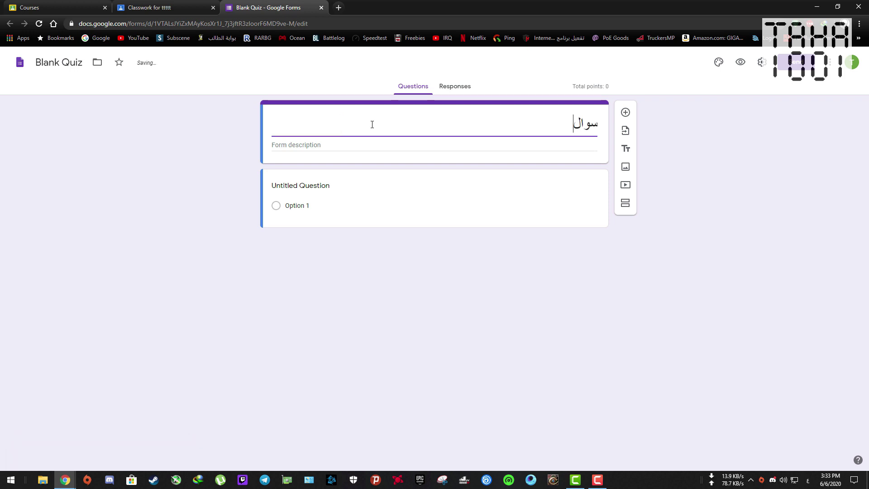
Add Option 2, Option 3 and Option 4 to the untitled multiple-choice question.
click(570, 202)
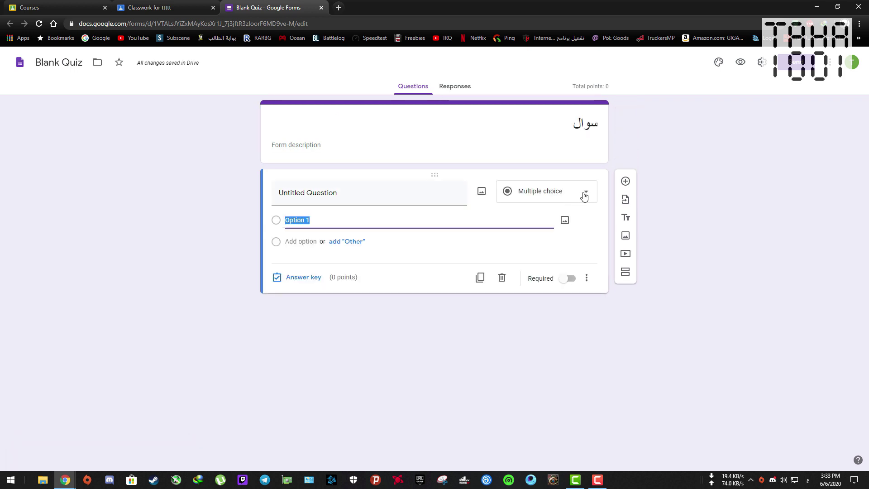
click(324, 220)
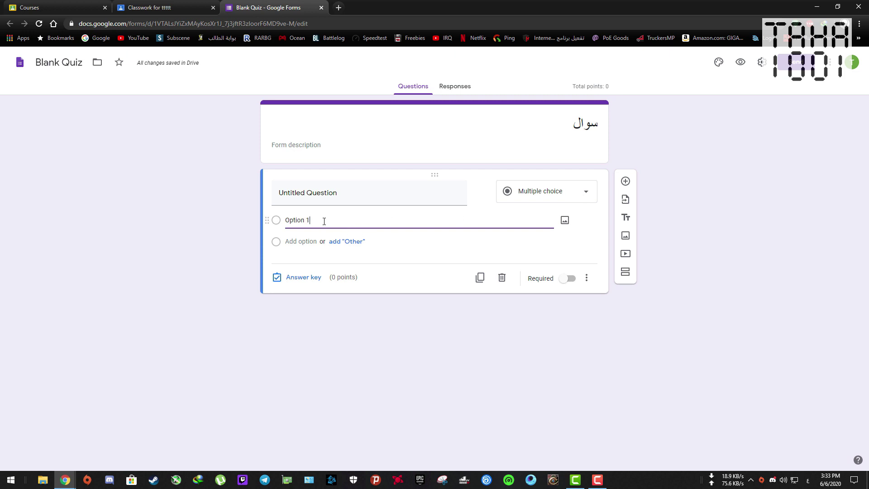
key(Return)
key(Return)
key(Return)
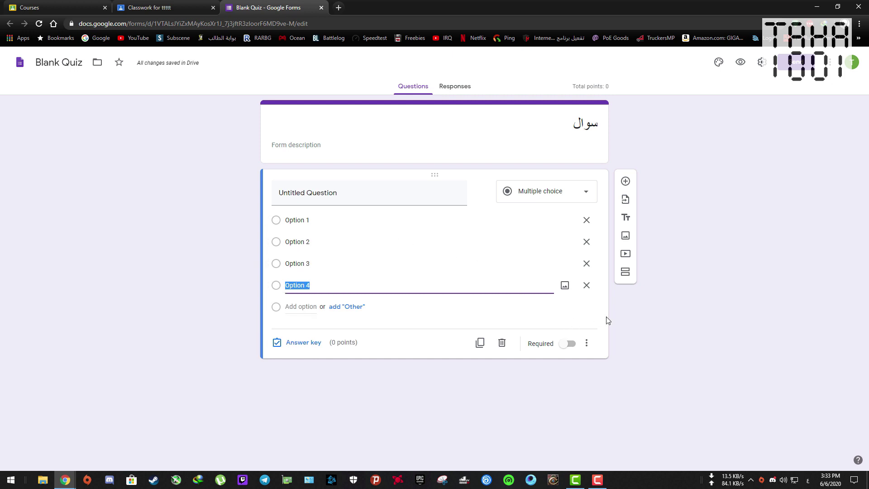
Set the question text to "ما هي معادلة الخط المستقيم".
click(341, 196)
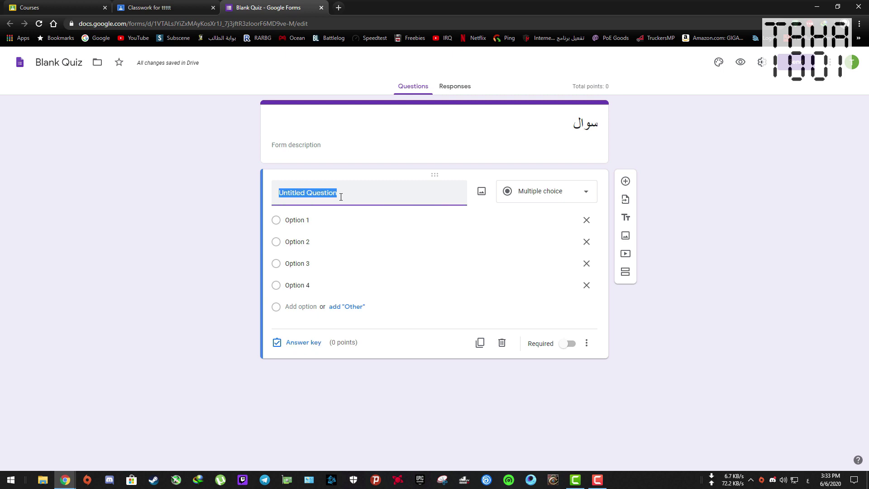
text(سام)
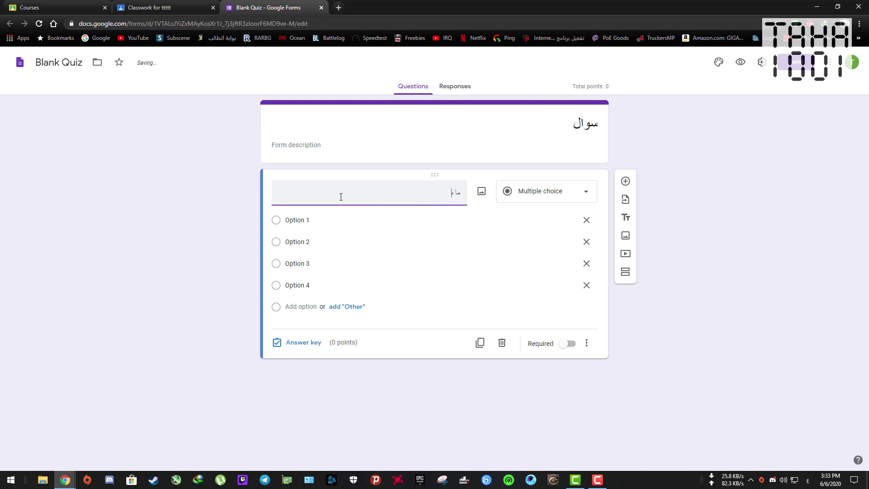
text( هي معادلة الخط المستقيم)
click(343, 220)
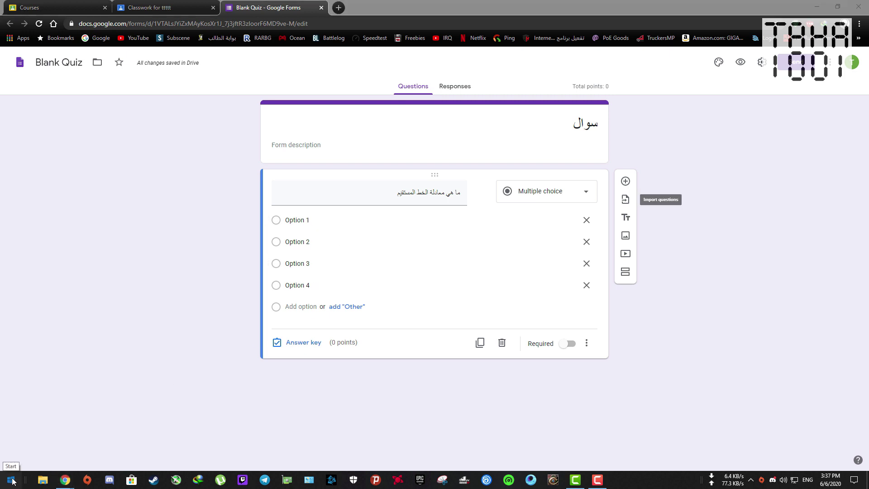
click(12, 480)
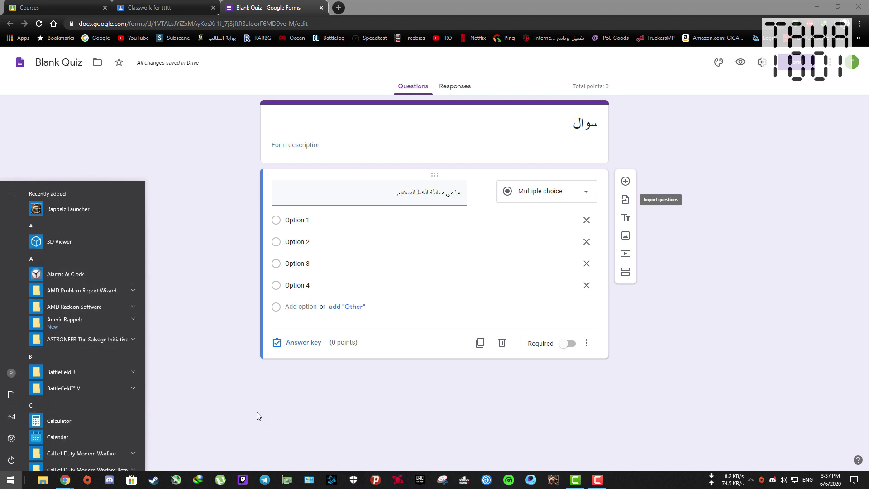
text(s)
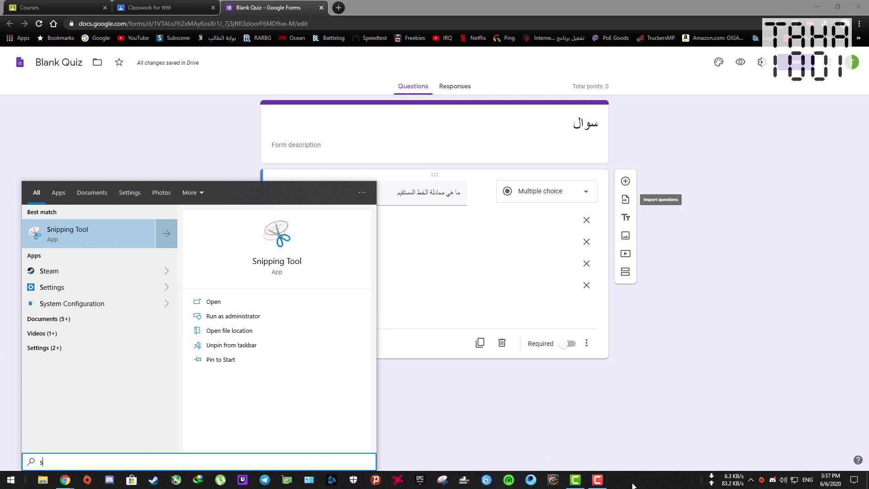
click(528, 434)
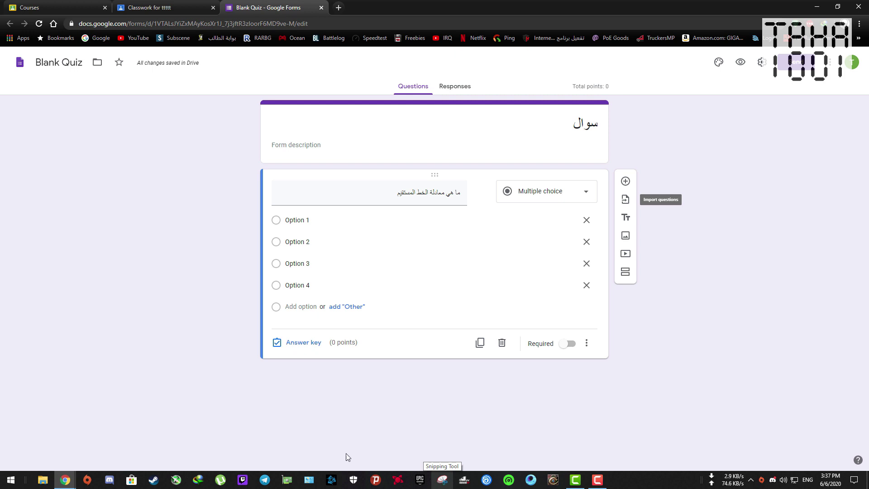
Switch to the Bubble forum page with sample equations and capture the first one, the integral, with Snipping Tool.
mouse_move(66, 485)
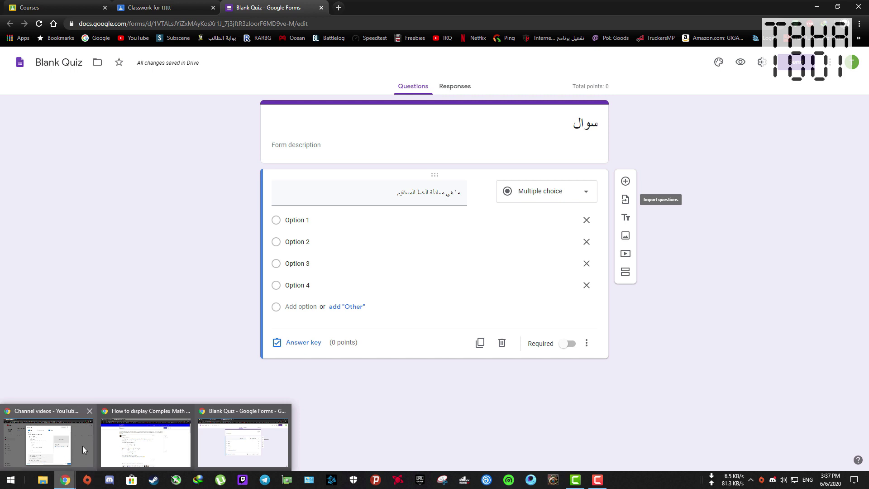
click(171, 451)
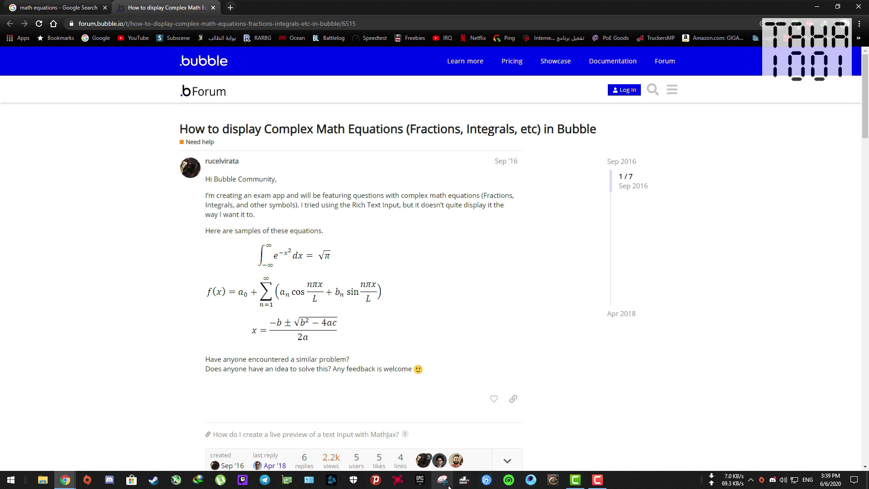
click(442, 480)
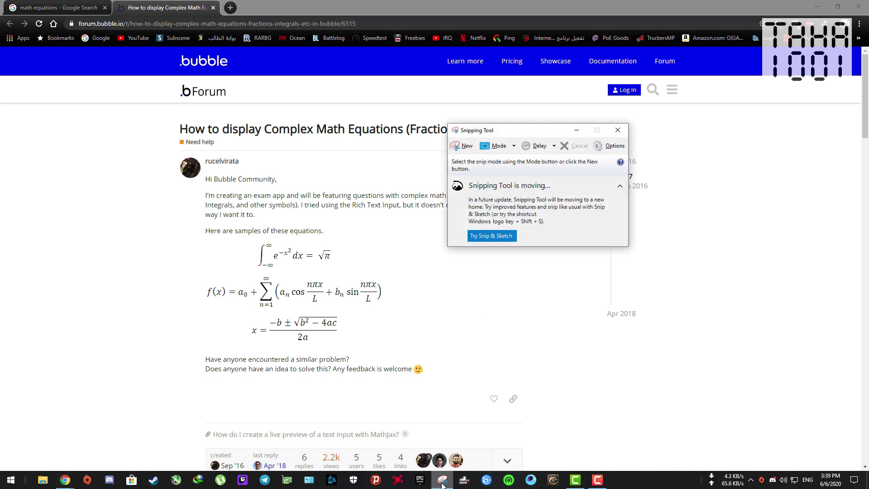
click(465, 146)
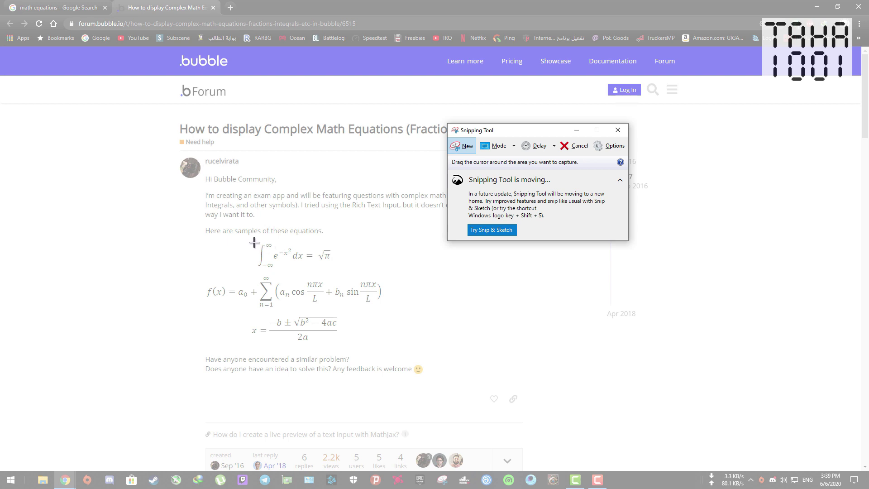
drag(254, 242, 335, 270)
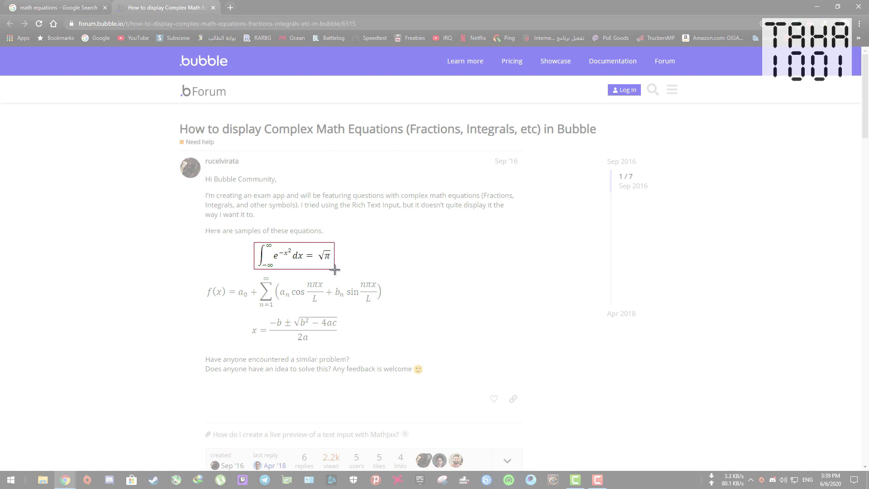
drag(335, 269, 335, 270)
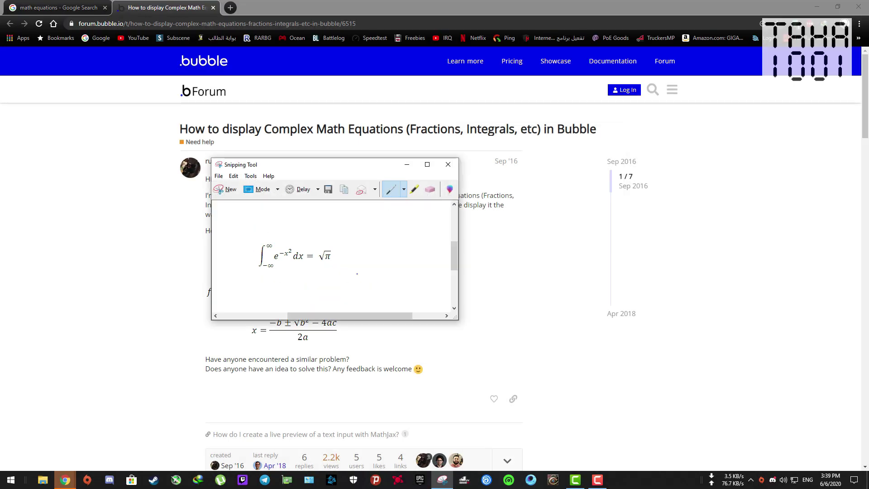
Save the integral snip as a PNG named Capture1 in the personal folder on New Volume (F:), and close Snipping Tool.
click(218, 177)
click(233, 200)
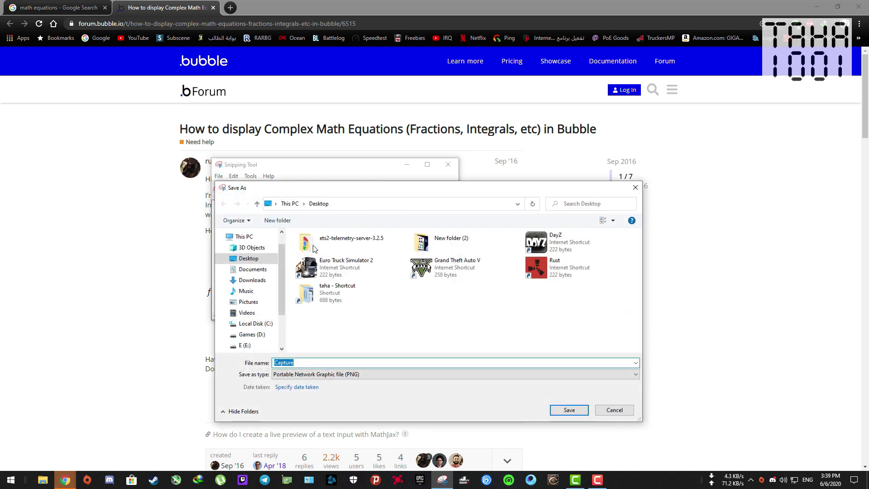
click(299, 362)
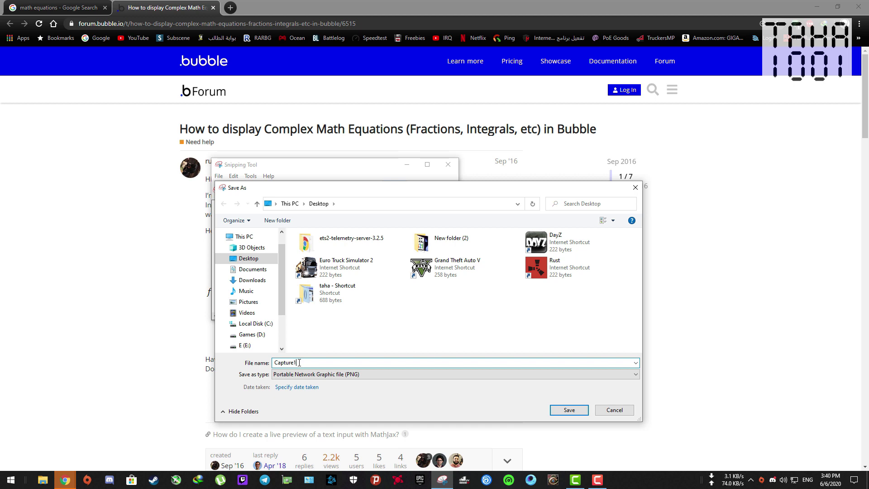
drag(281, 273, 280, 291)
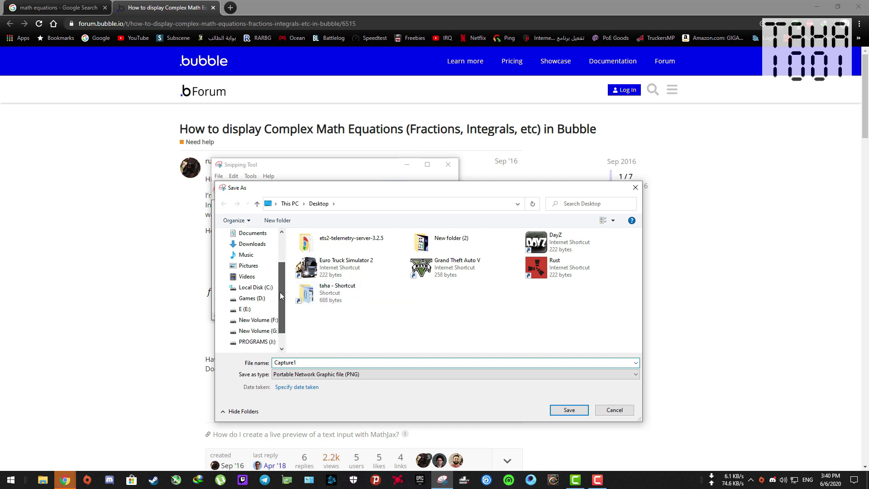
click(254, 320)
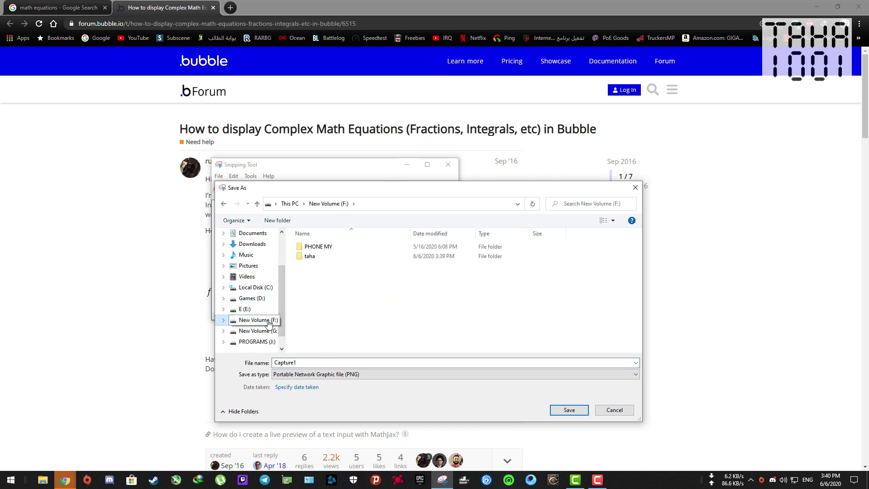
double_click(310, 256)
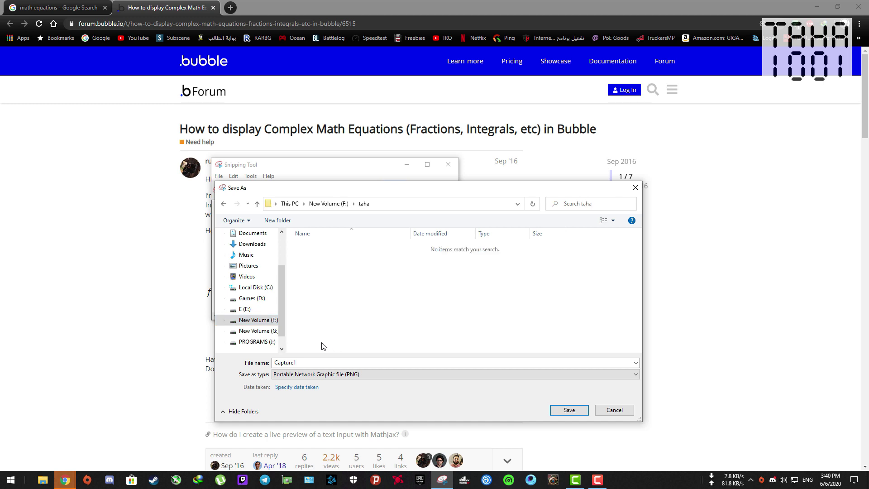
click(308, 362)
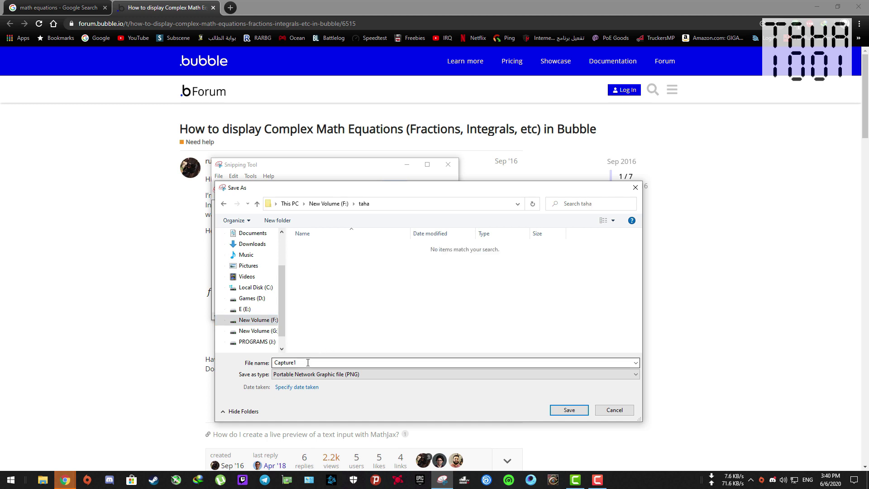
click(571, 410)
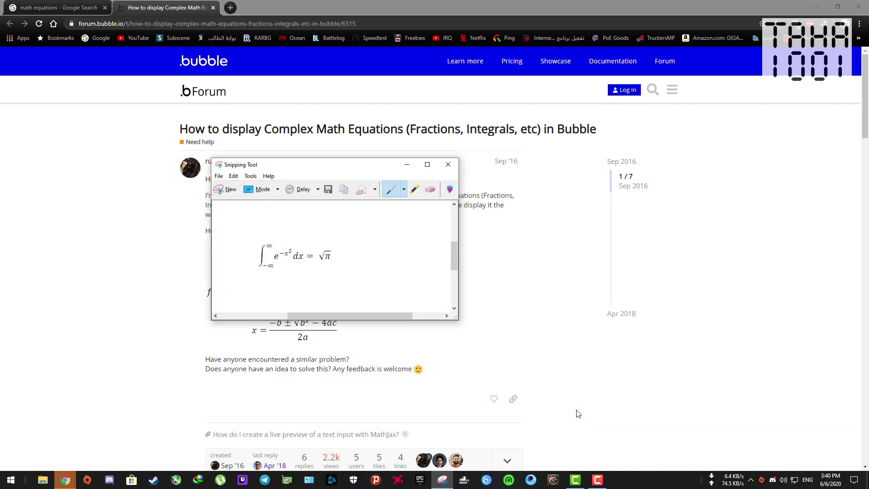
click(448, 165)
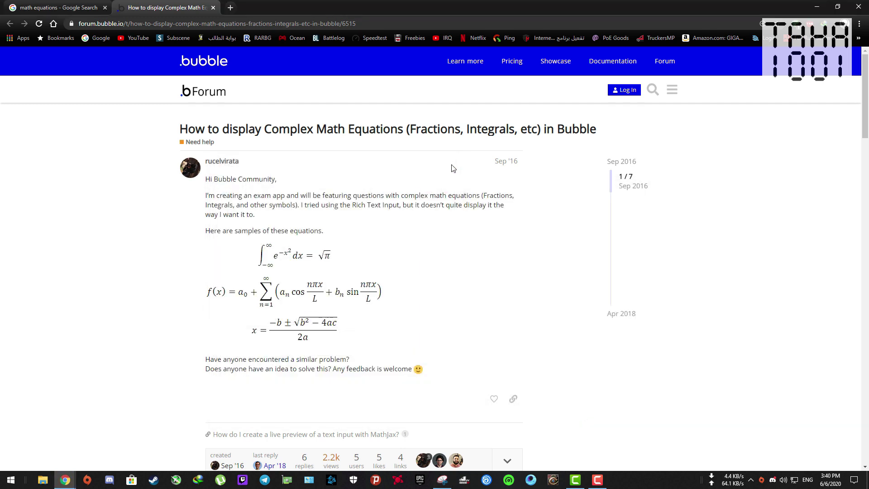
Capture the second equation on the page, the f(x) series, with a new Snipping Tool snip.
click(441, 481)
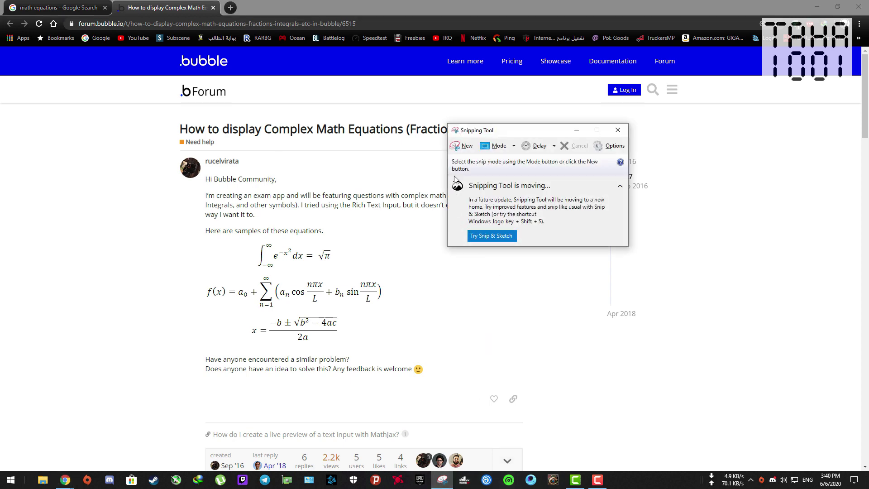
click(462, 145)
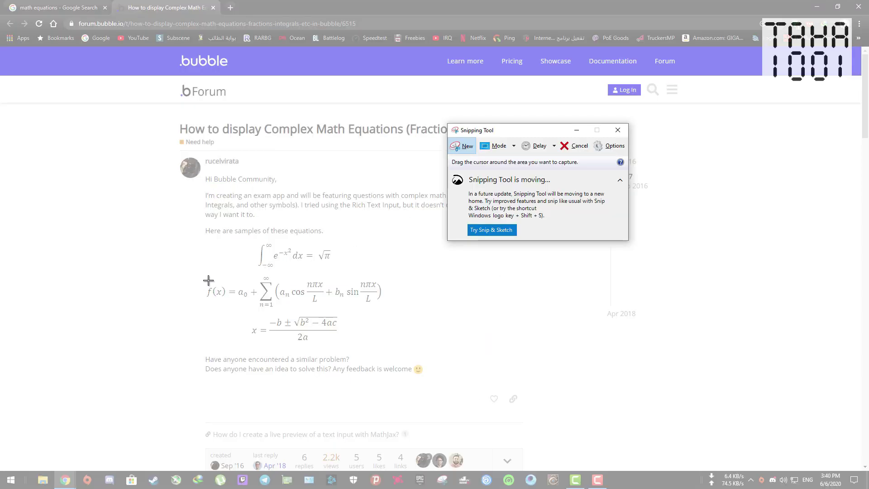
drag(204, 280, 373, 308)
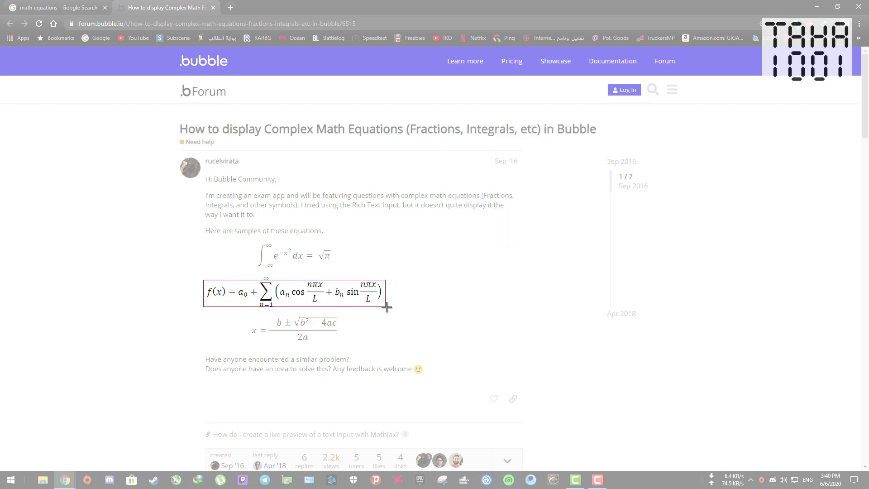
drag(387, 307, 387, 308)
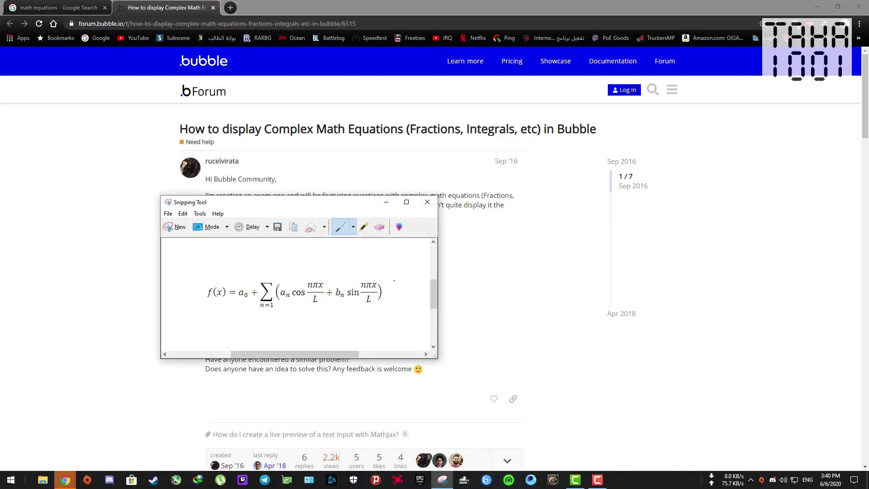
Discard the cut-off f(x) snip and recapture the whole f(x) series equation, including the infinity sign, with Snipping Tool.
click(427, 201)
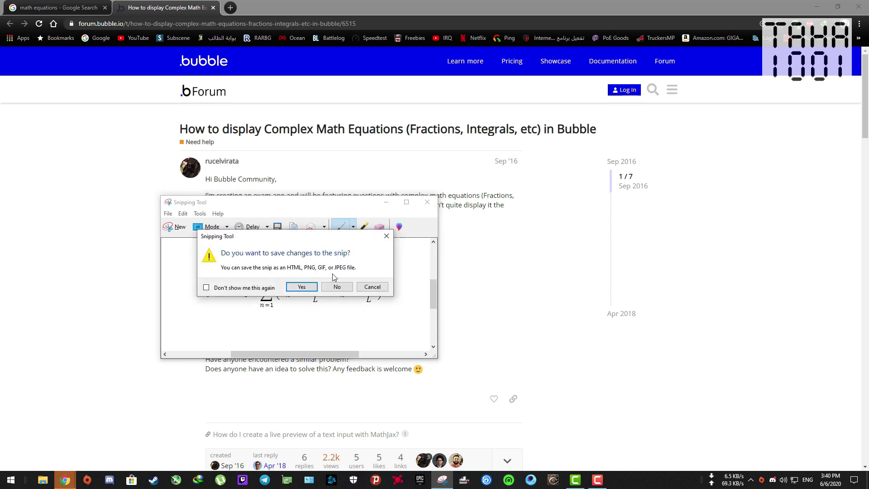
click(337, 286)
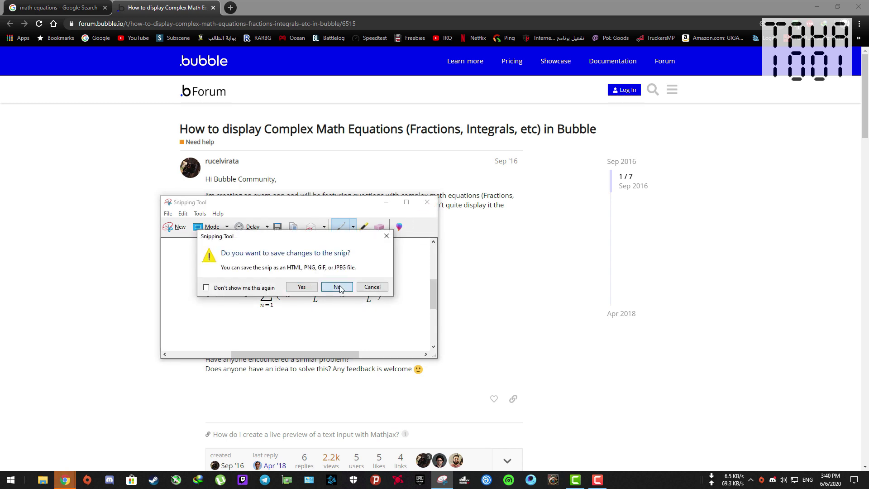
click(442, 480)
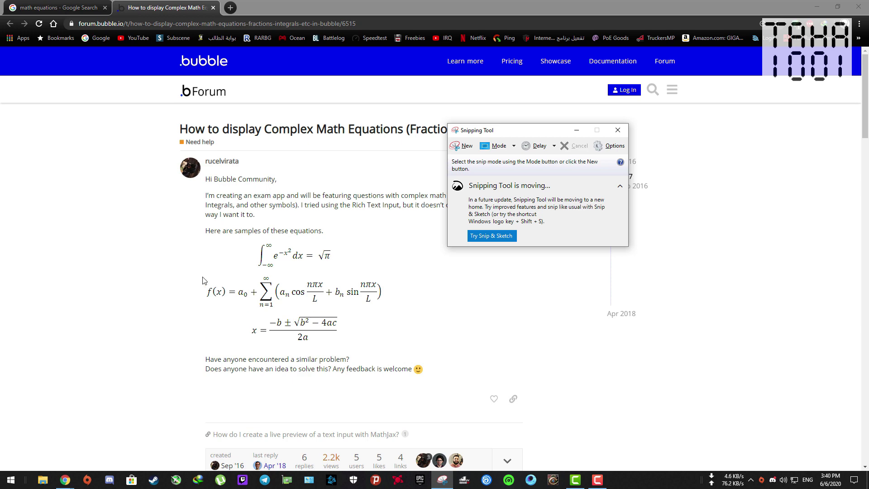
click(448, 147)
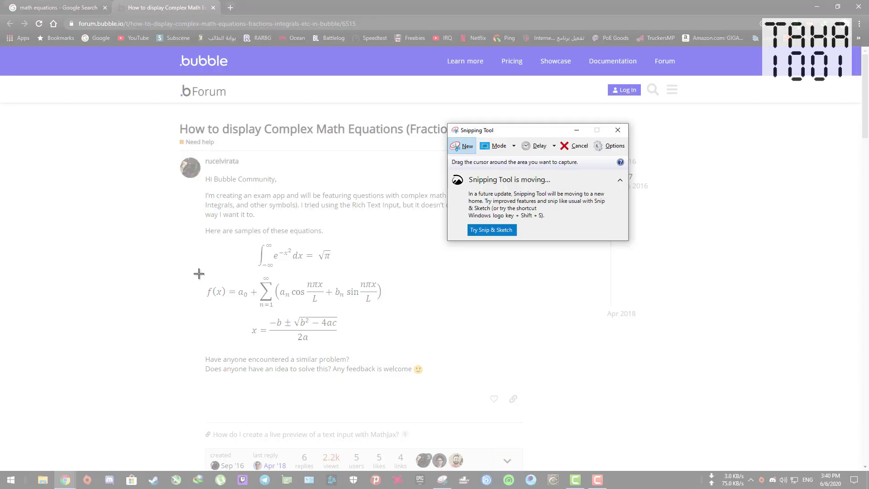
drag(198, 273, 386, 311)
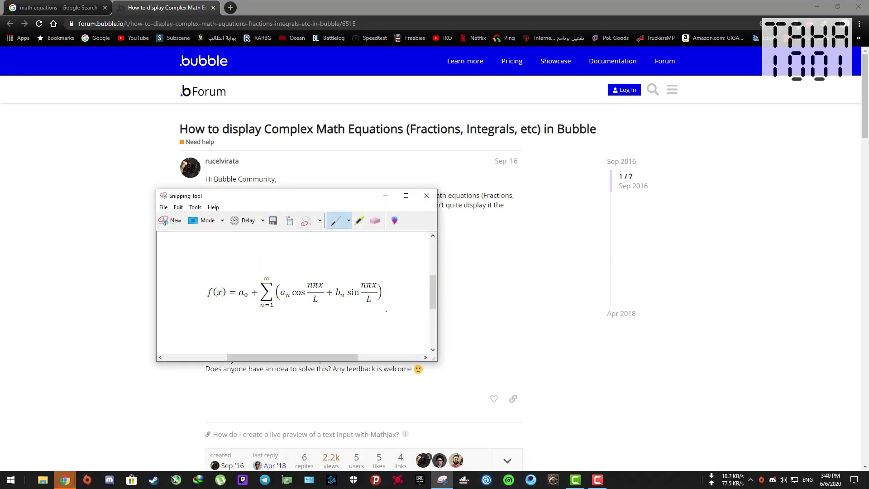
Save the f(x) series snip as a PNG named Capture2 in the same folder as Capture1, and close Snipping Tool.
click(164, 207)
click(179, 231)
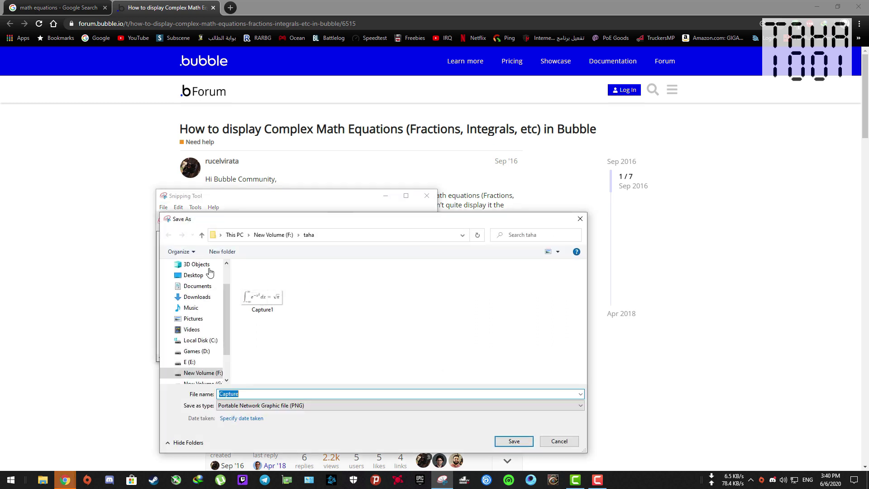
click(241, 394)
text(2)
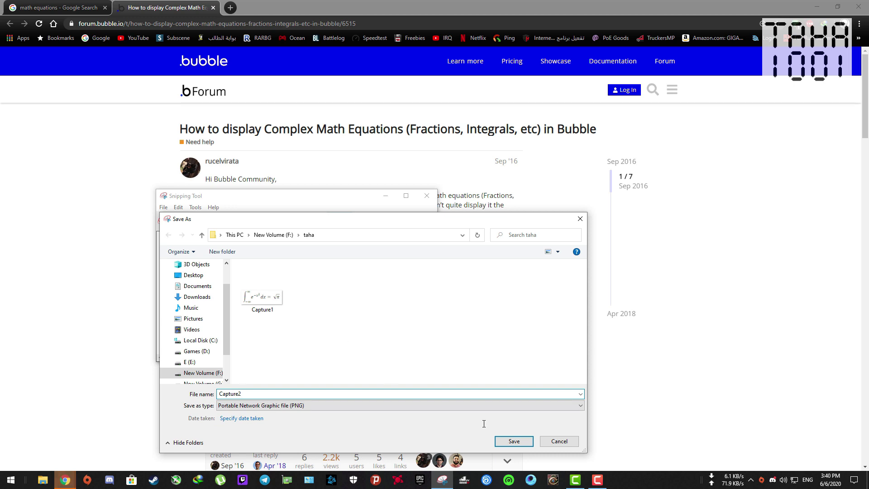
click(515, 444)
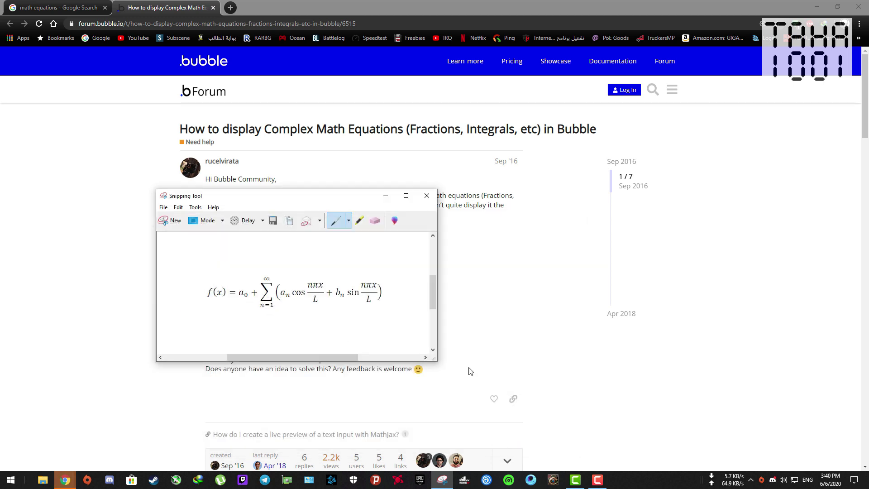
click(426, 195)
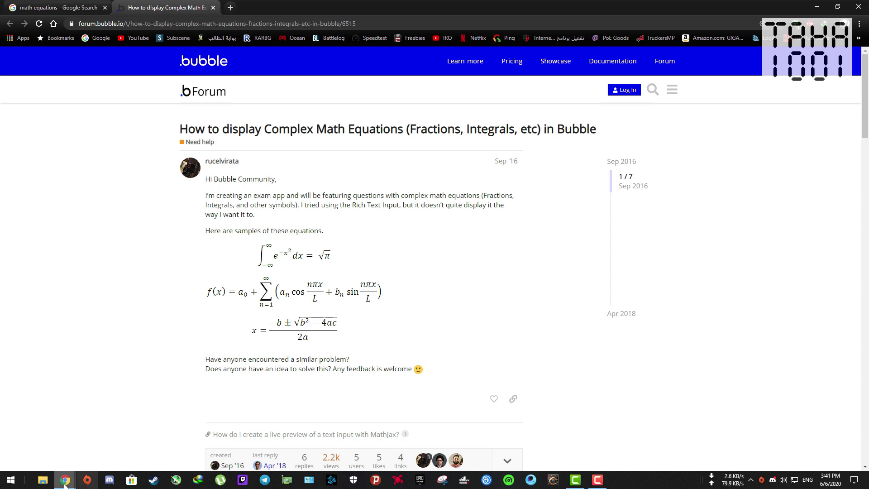
Switch to the Blank Quiz form in Google Forms and add the Capture1 image from the personal folder on New Volume (F:) to Option 1.
mouse_move(65, 479)
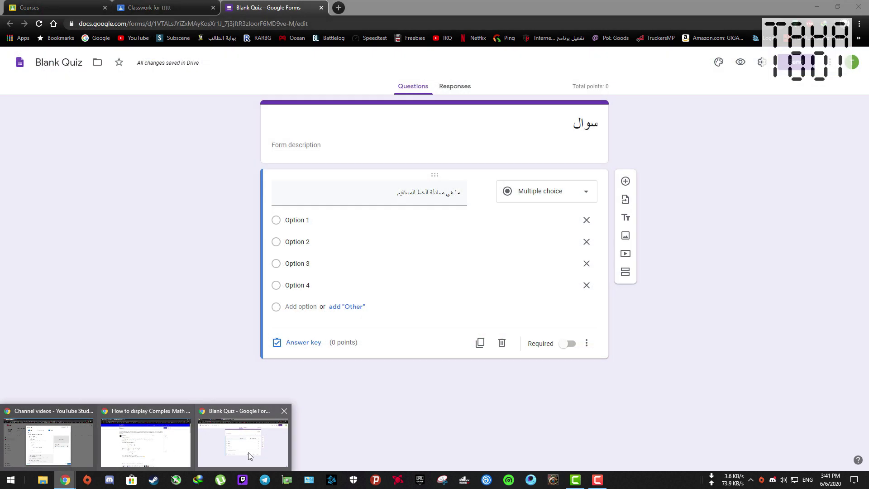
click(247, 452)
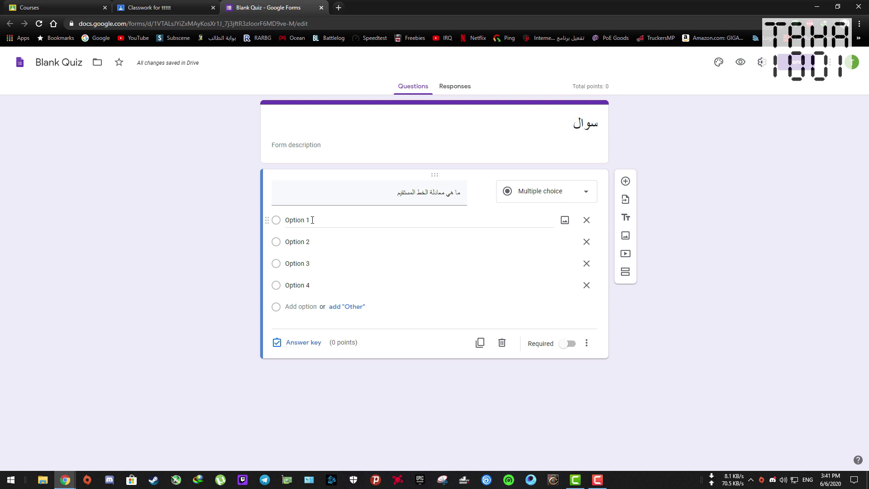
click(565, 222)
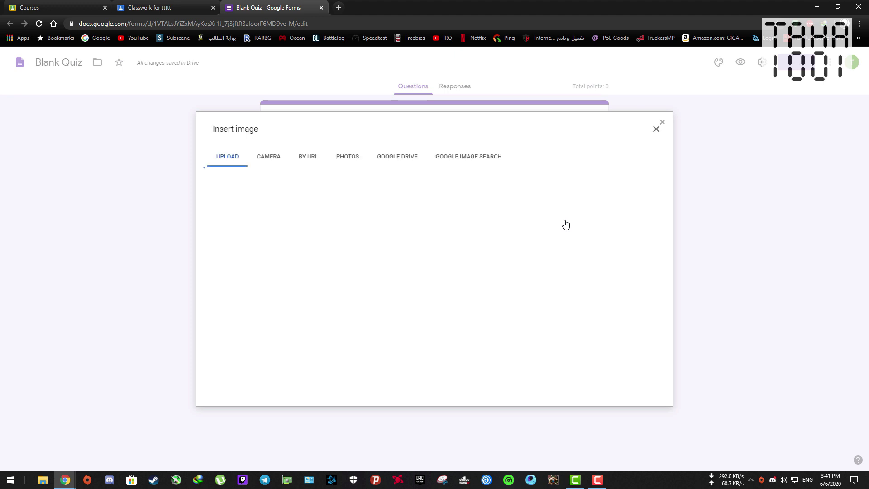
click(434, 315)
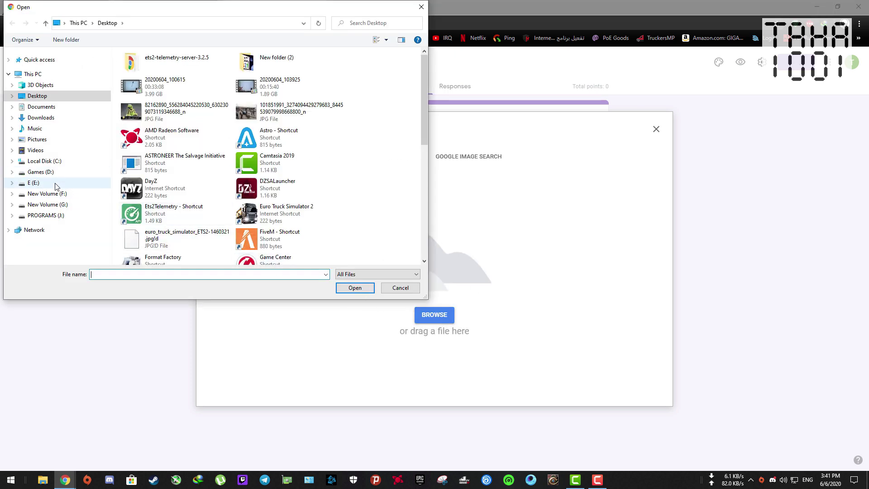
click(62, 195)
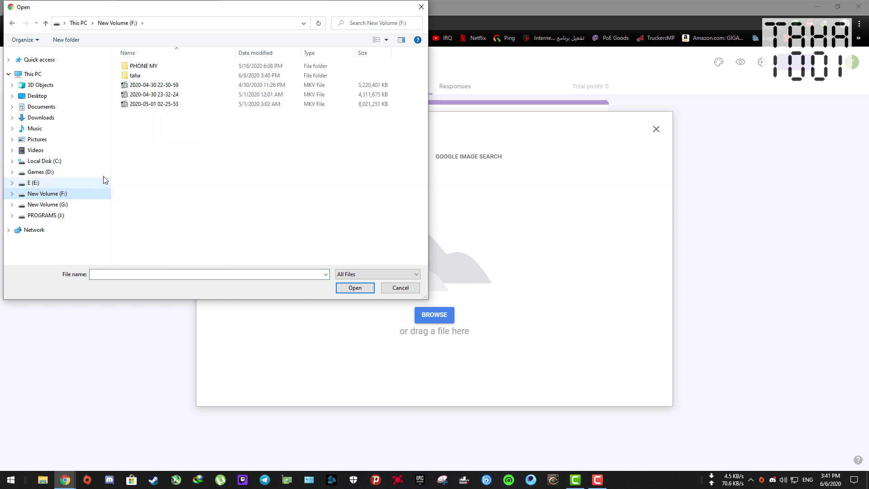
double_click(138, 75)
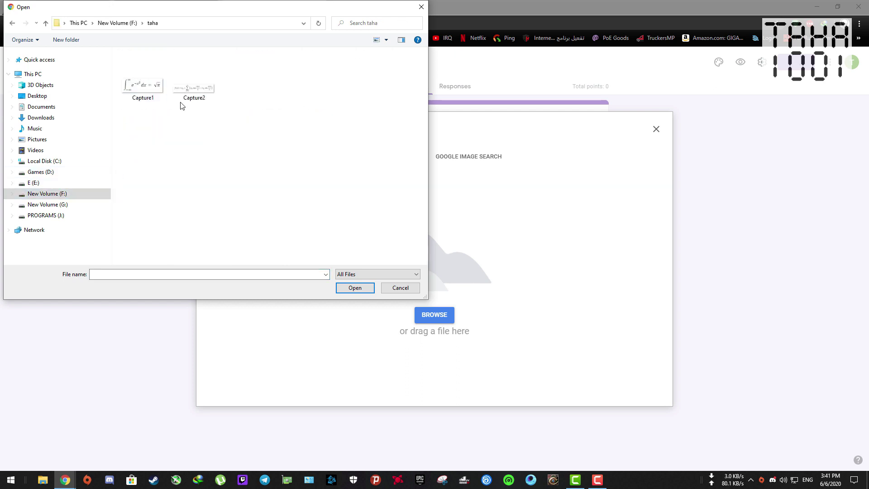
click(144, 86)
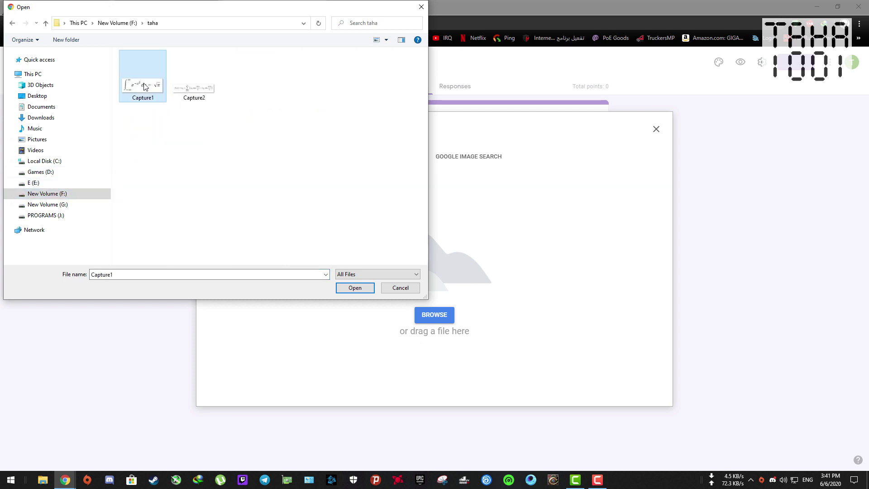
click(367, 289)
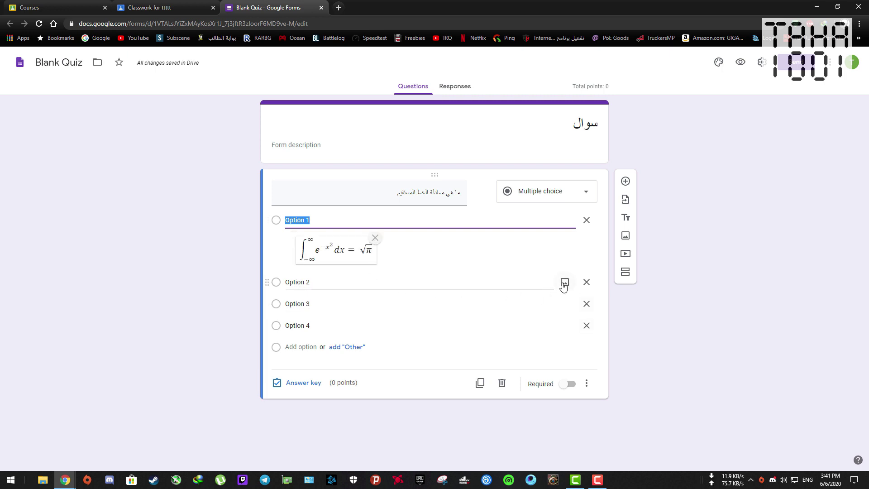
Upload the Capture2 image from the same folder to Option 2 of the question.
click(564, 282)
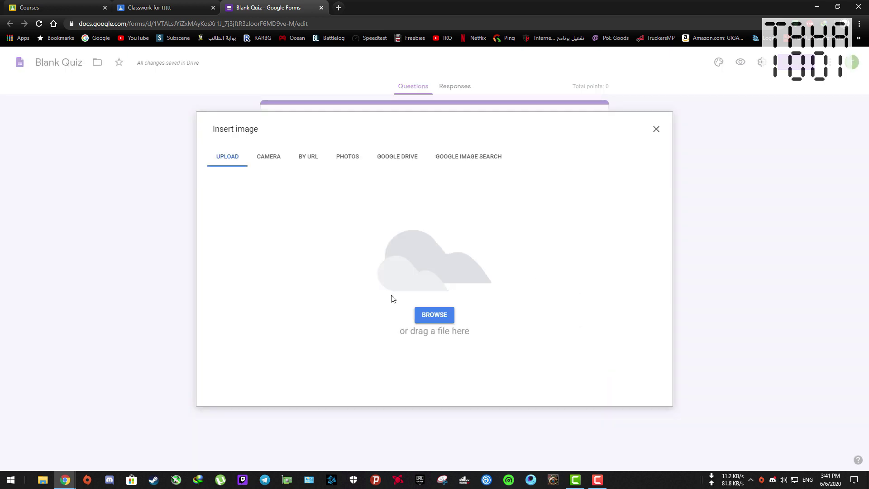
click(431, 315)
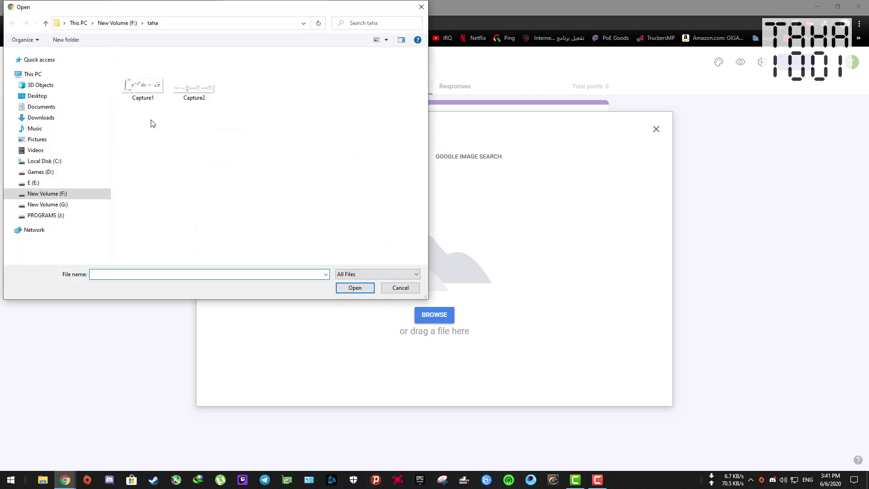
click(194, 89)
click(354, 288)
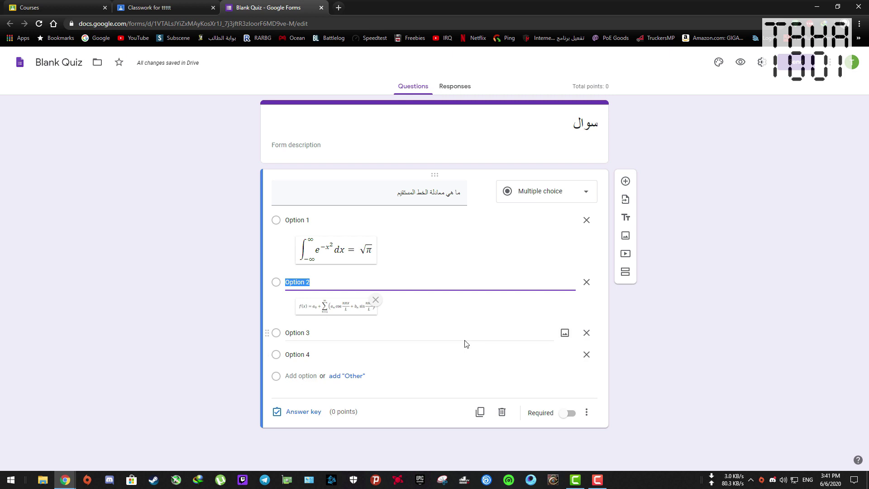
click(351, 332)
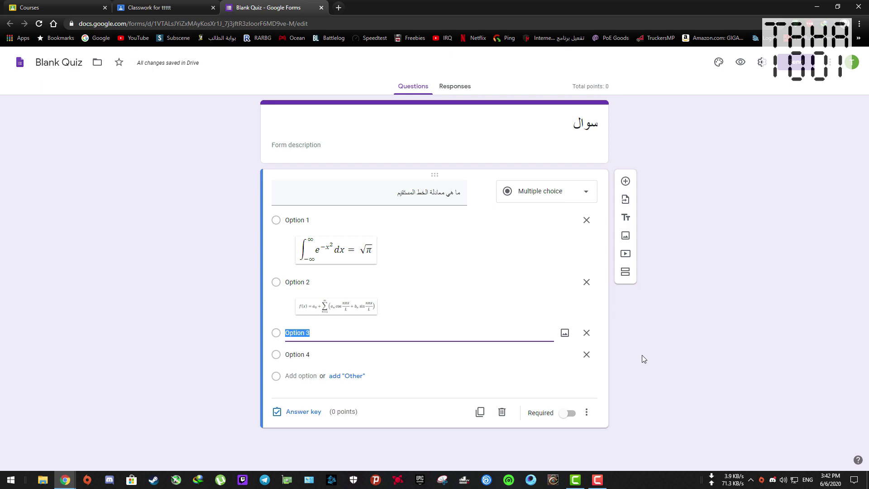
click(352, 306)
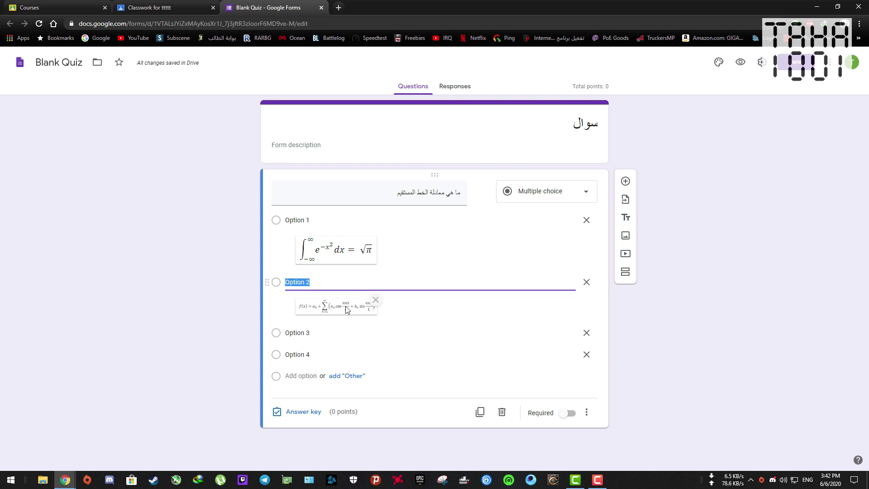